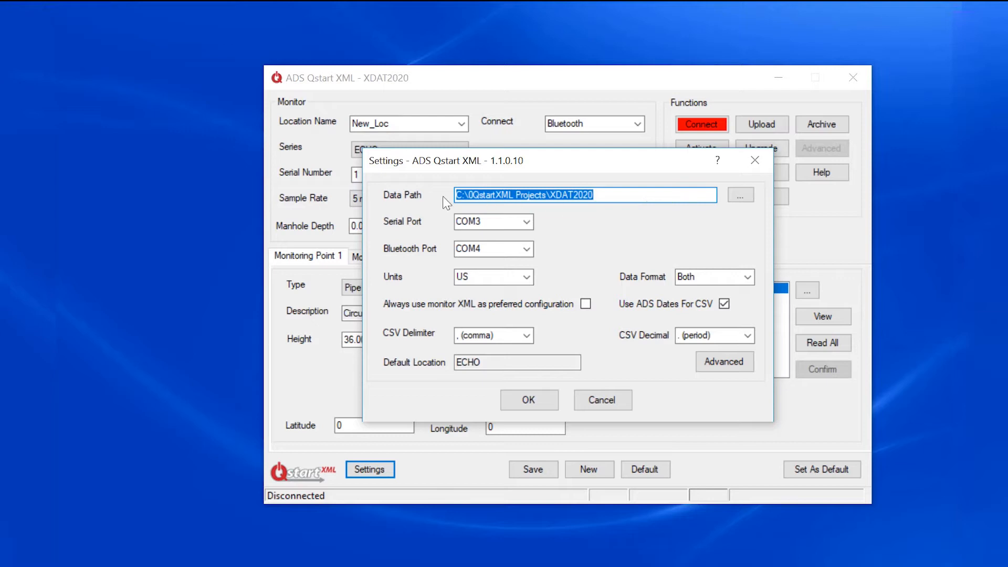
# Keep C:\0QstartXML Projects\XDAT2020 as the data path and accept the program settings
pyautogui.click(595, 196)
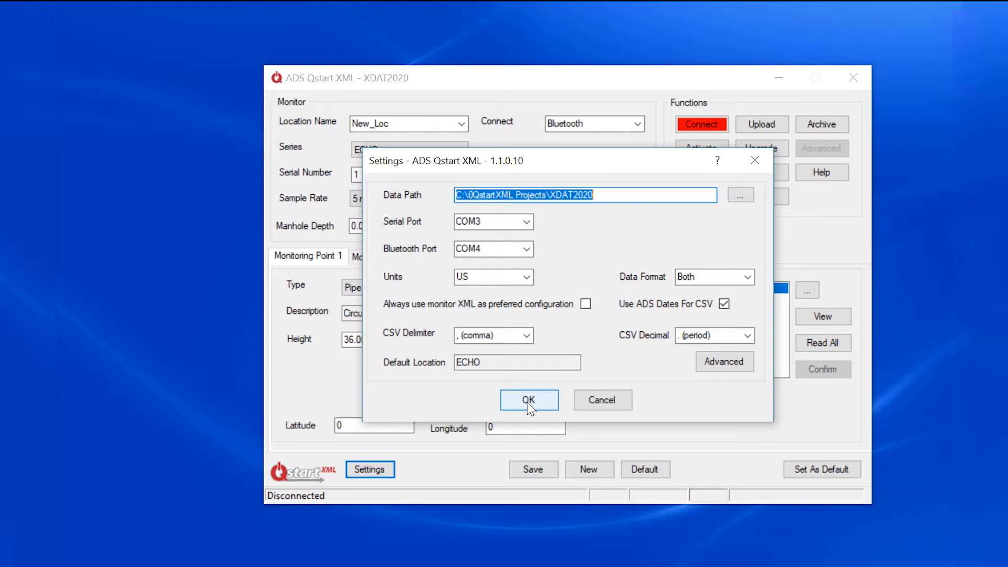
pyautogui.click(530, 410)
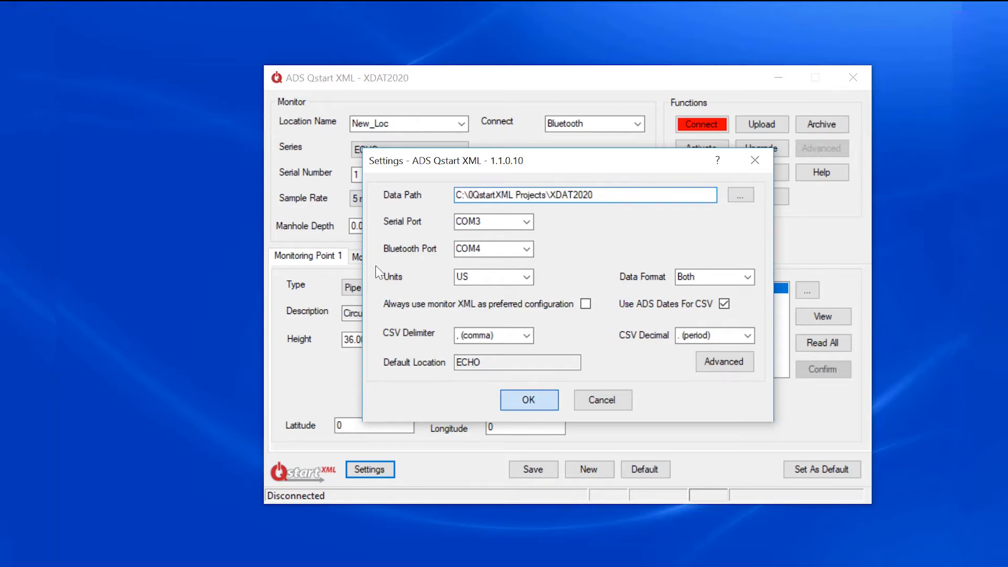
# Create a new location named ECHOdemo with ECHO as its monitor series
pyautogui.click(603, 474)
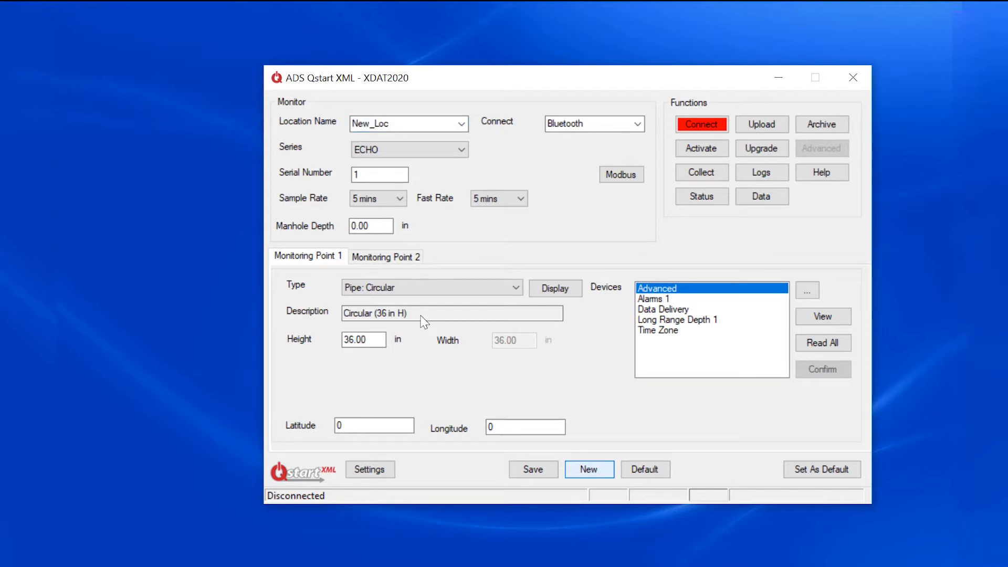
pyautogui.click(412, 124)
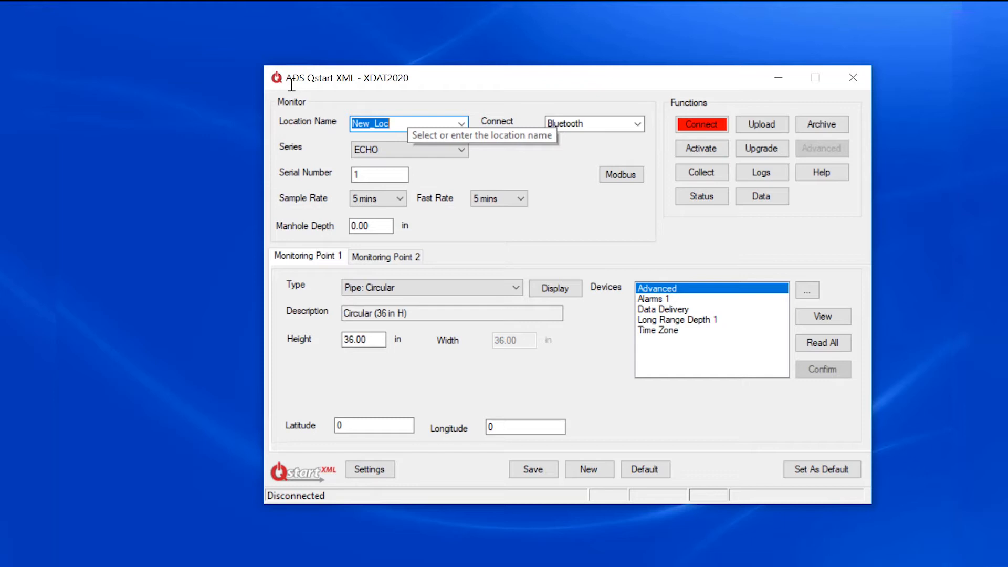
pyautogui.write('ECHOdemo')
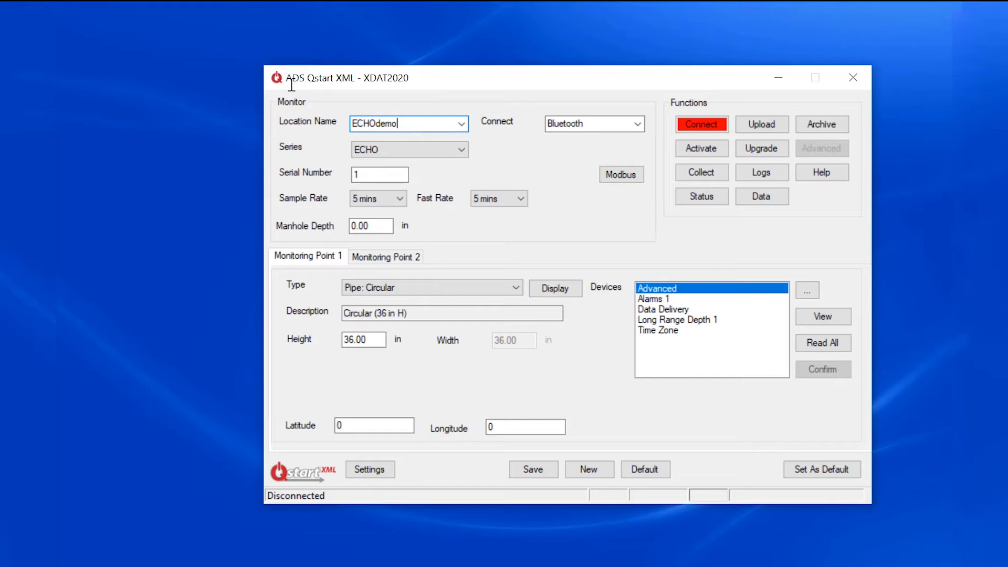
pyautogui.click(461, 149)
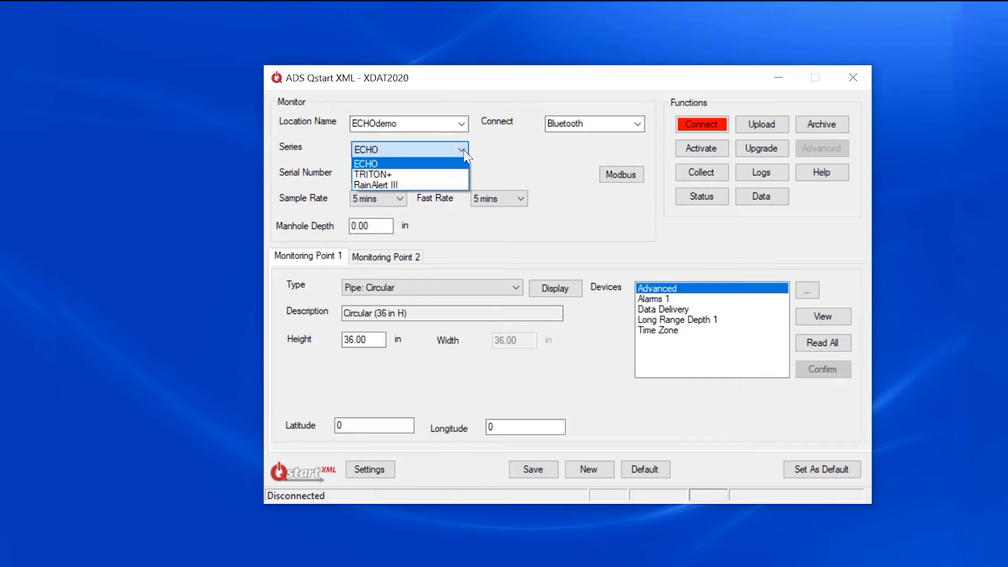
pyautogui.click(445, 166)
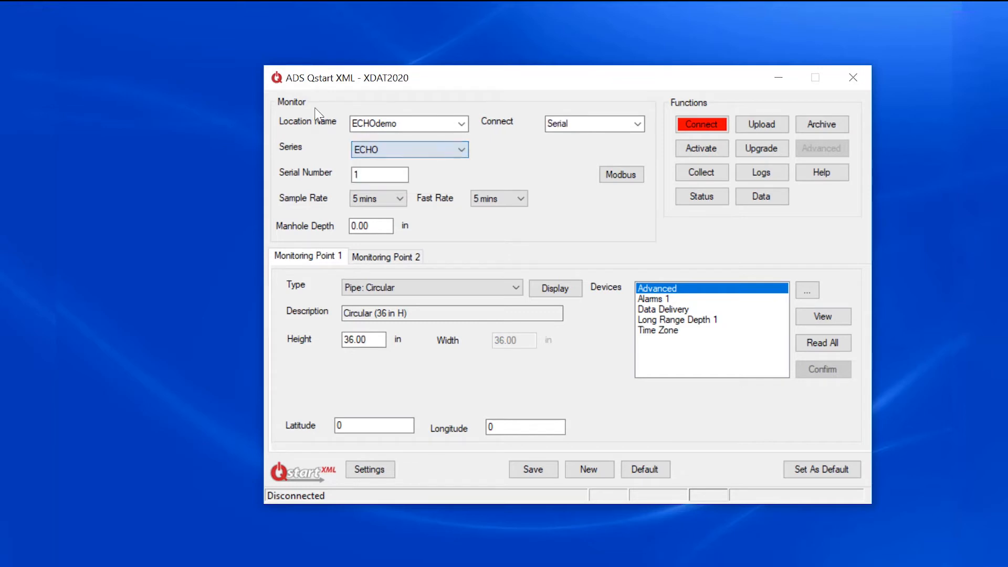
# Set the monitor's serial number to 827 and its manhole depth to 144 in
pyautogui.moveTo(373, 177); pyautogui.dragTo(235, 119)
pyautogui.write('827')
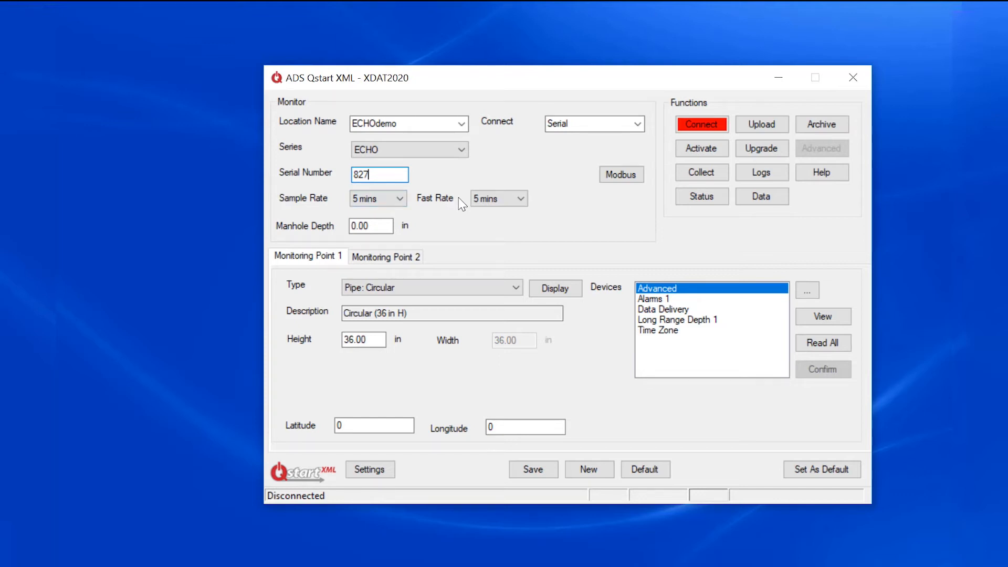
pyautogui.moveTo(389, 225); pyautogui.dragTo(319, 226)
pyautogui.write('144')
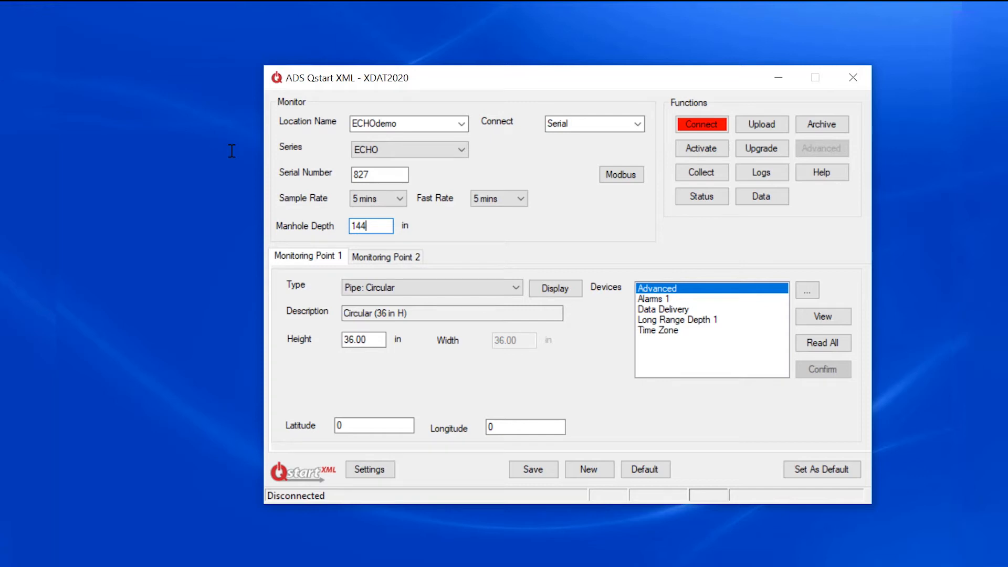
# Enter 166.219.168.221 as the IP address for the Wireless connection, and set the connection method to Bluetooth
pyautogui.click(637, 124)
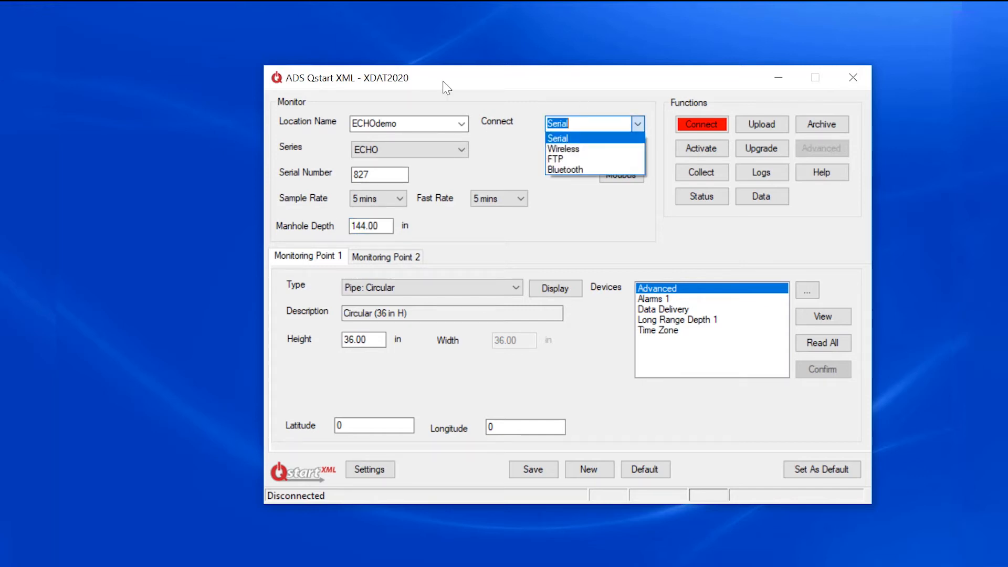
pyautogui.click(618, 149)
pyautogui.click(576, 150)
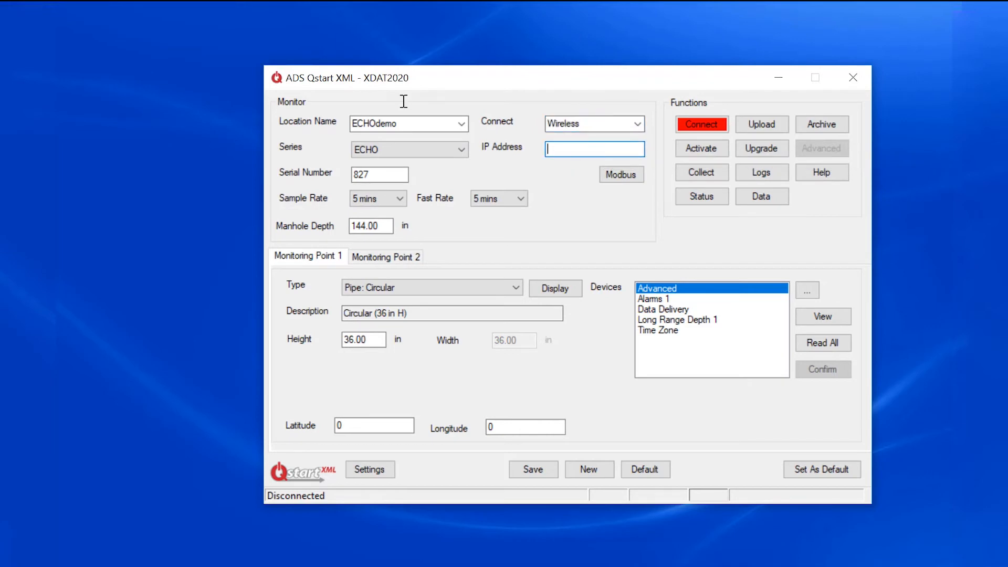
pyautogui.write('166.219.168.221')
pyautogui.click(637, 124)
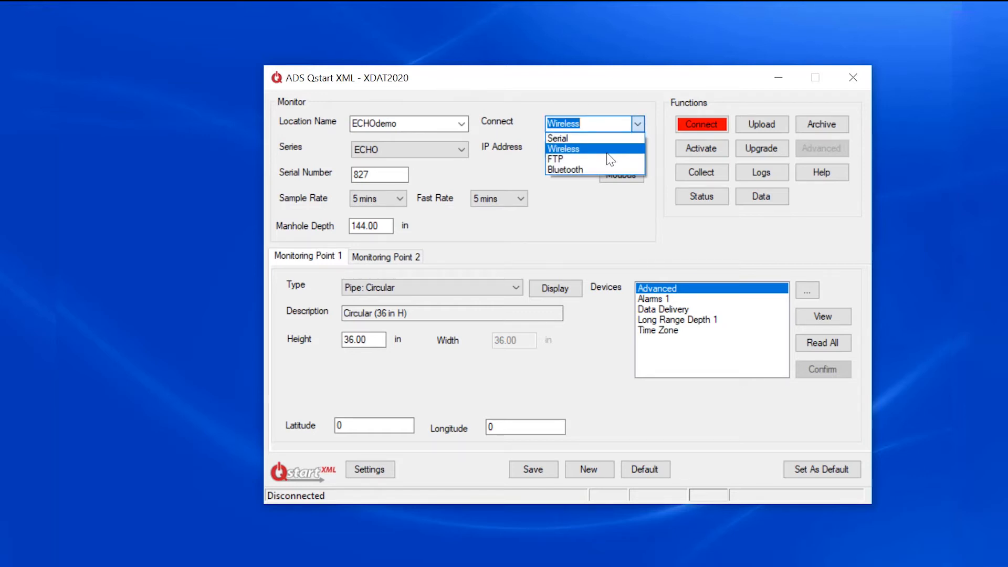
pyautogui.click(598, 170)
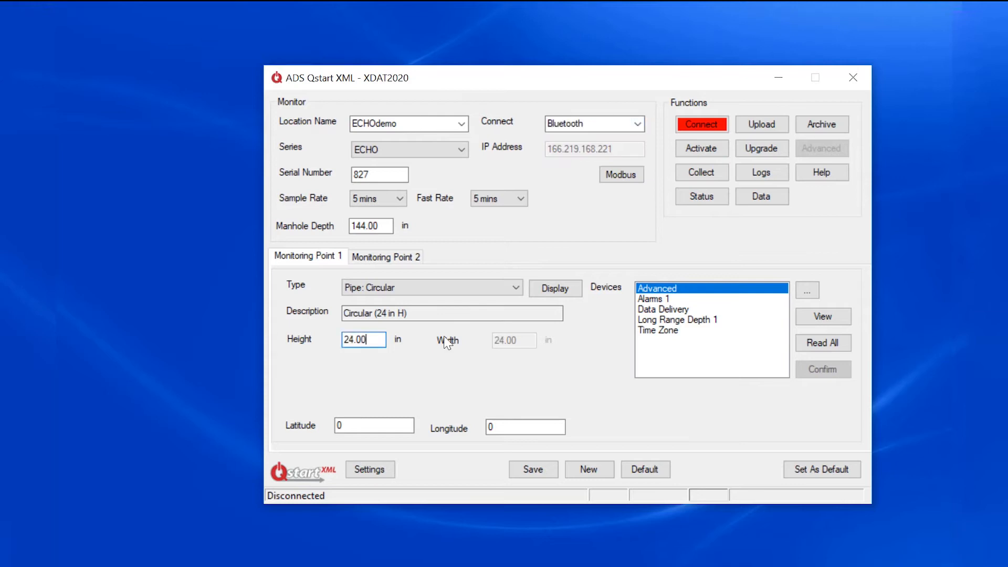
# View the available pipe, weir and flume types for Monitoring Point 1, keeping Pipe: Circular
pyautogui.click(509, 287)
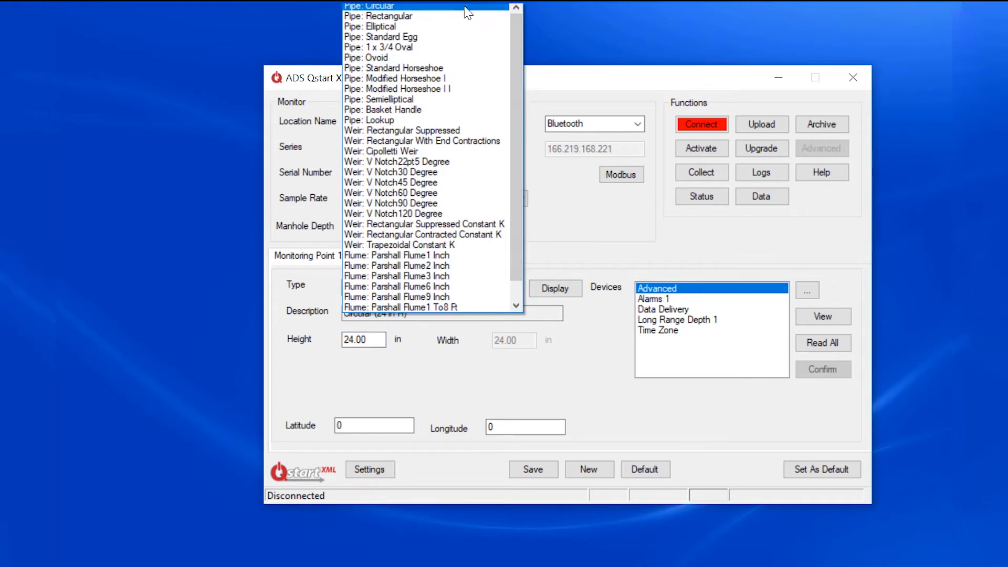
pyautogui.click(331, 9)
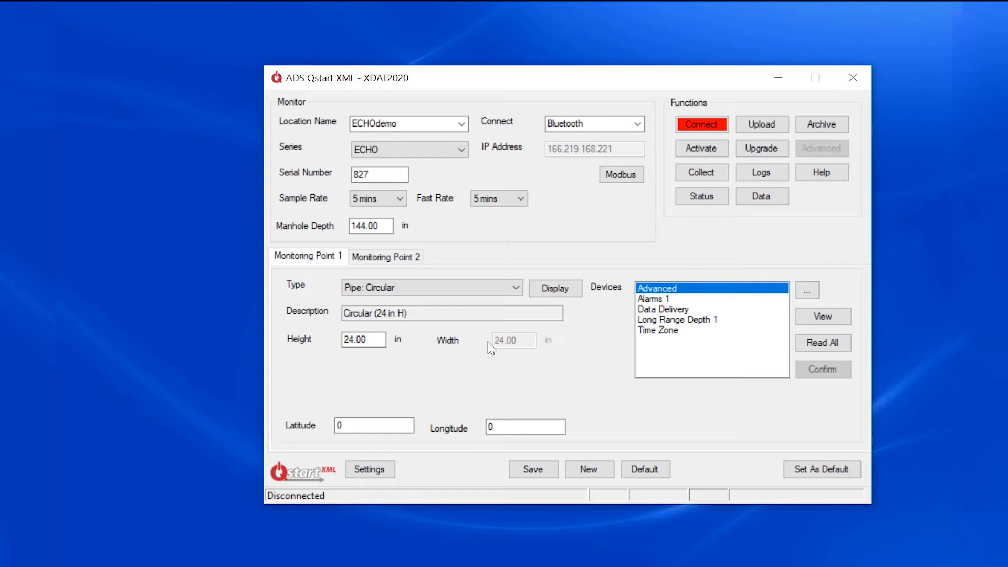
# Set the physical offset of the Long Range Depth 1 device to 17 in and accept its parameters
pyautogui.click(674, 319)
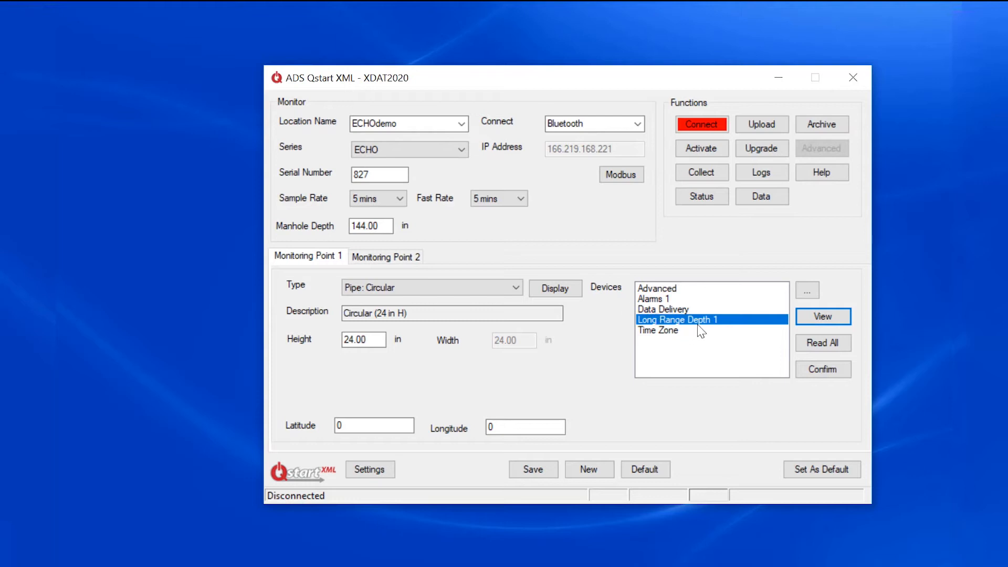
pyautogui.click(815, 316)
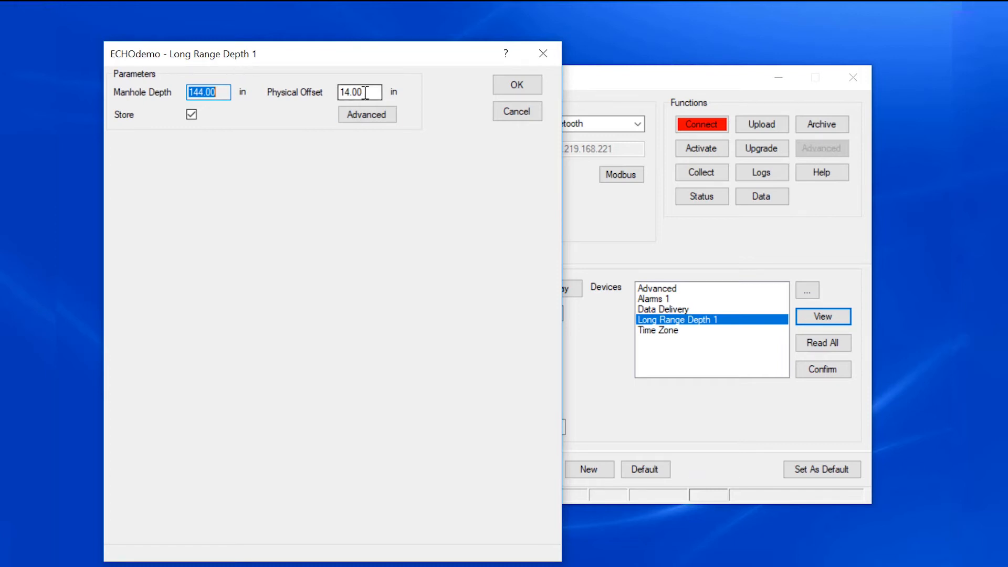
pyautogui.doubleClick(366, 93)
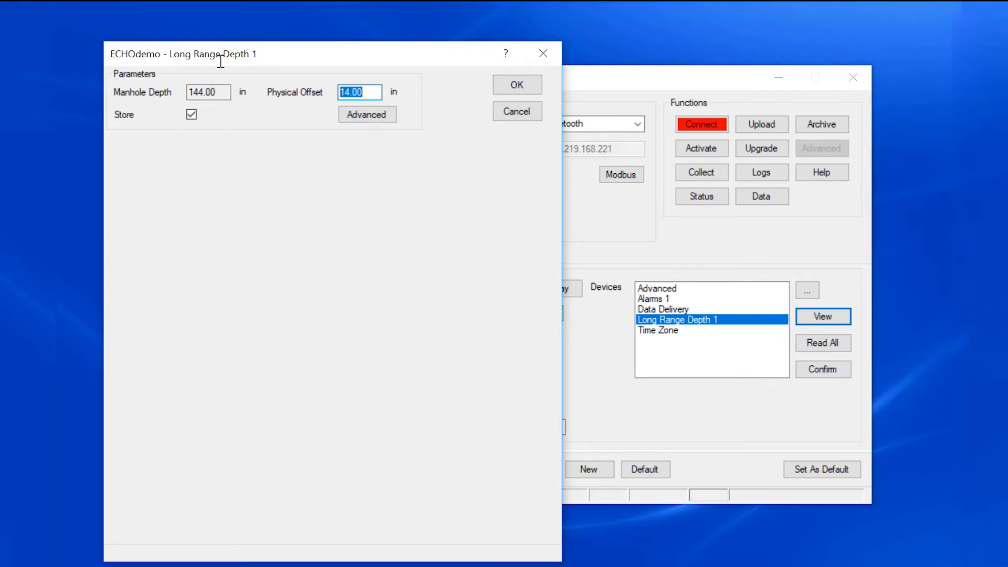
pyautogui.write('17')
pyautogui.press('Tab')
pyautogui.press('Return')
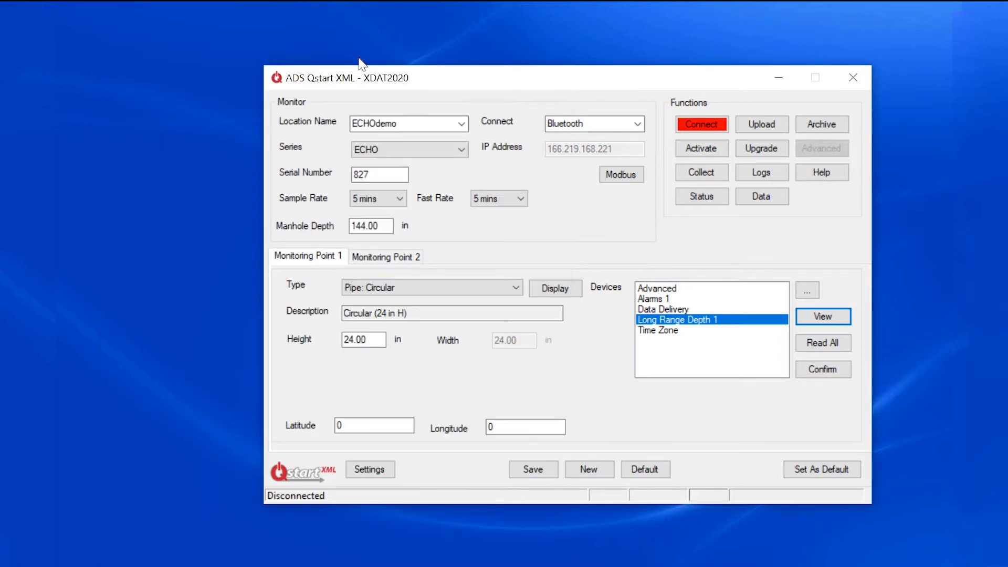
# Set the Time Zone device to (UTC-05:00) Eastern Time (US & Canada) and accept the change
pyautogui.click(645, 332)
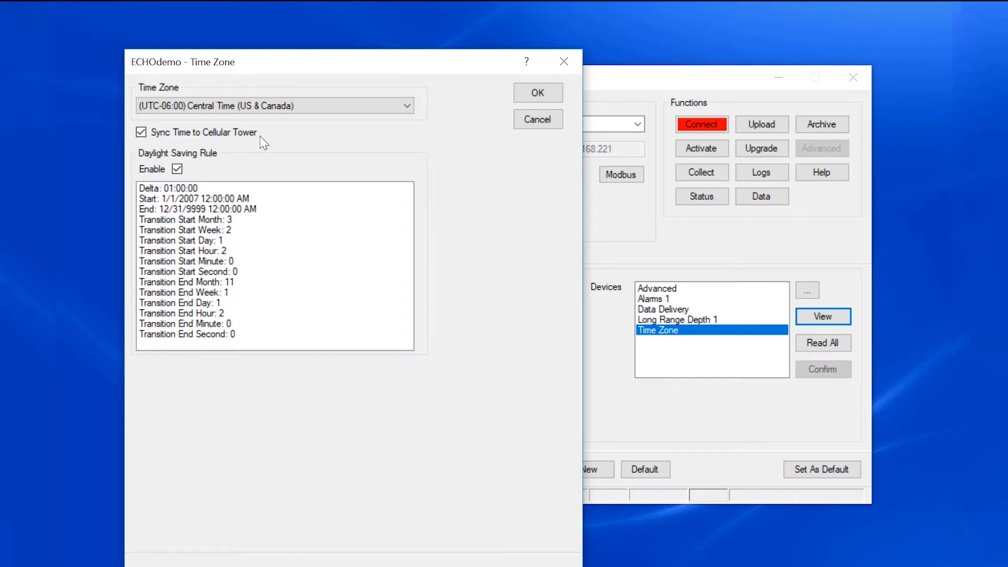
pyautogui.click(402, 105)
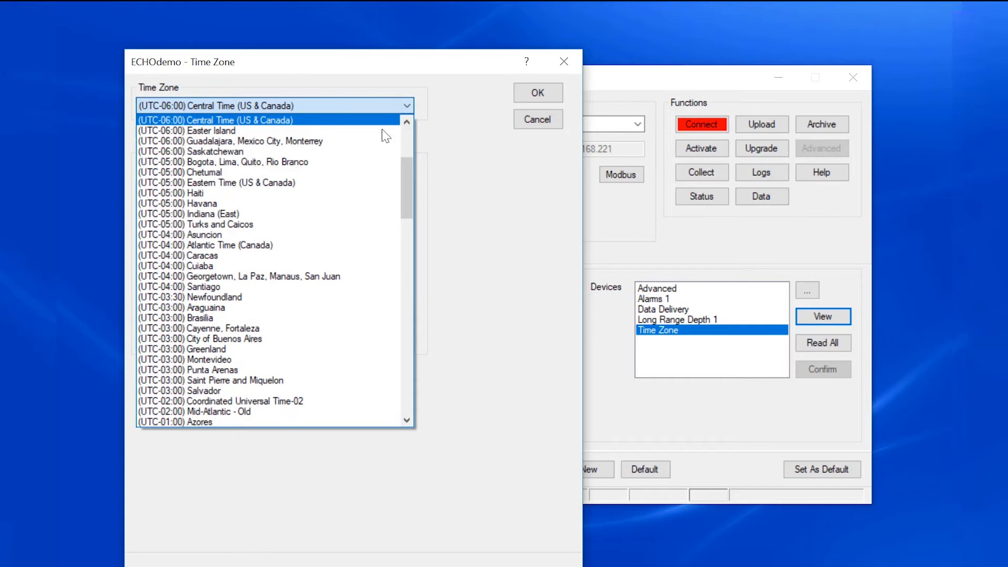
pyautogui.click(360, 183)
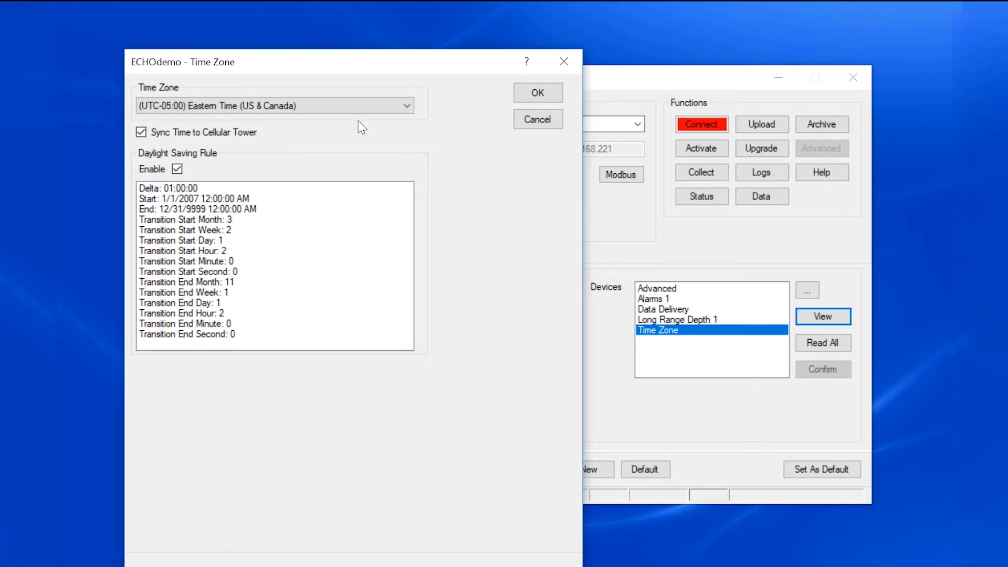
pyautogui.click(538, 95)
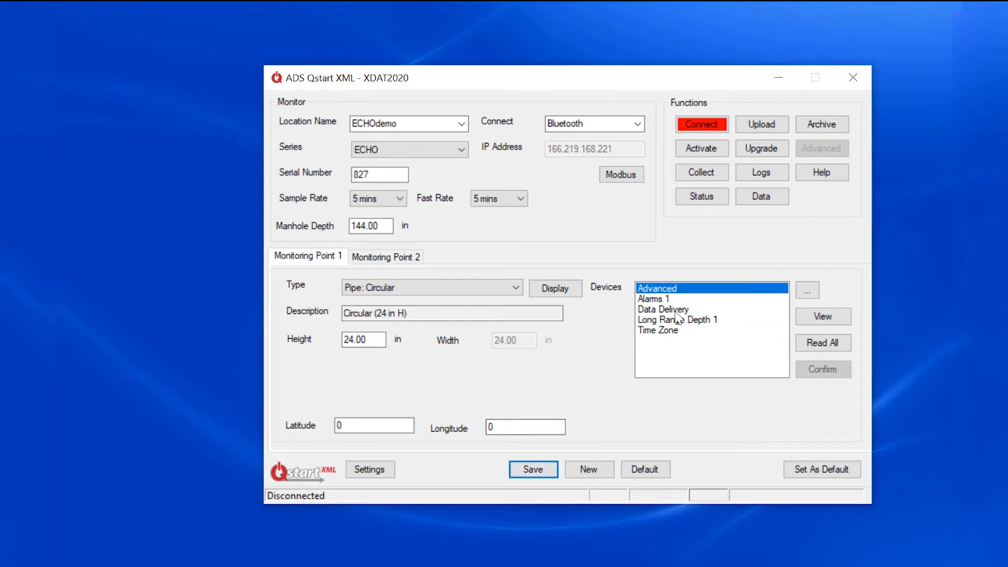
# Enable the Full Pipe and High Level alarms in Alarms 1 and select the High Level threshold value
pyautogui.click(656, 299)
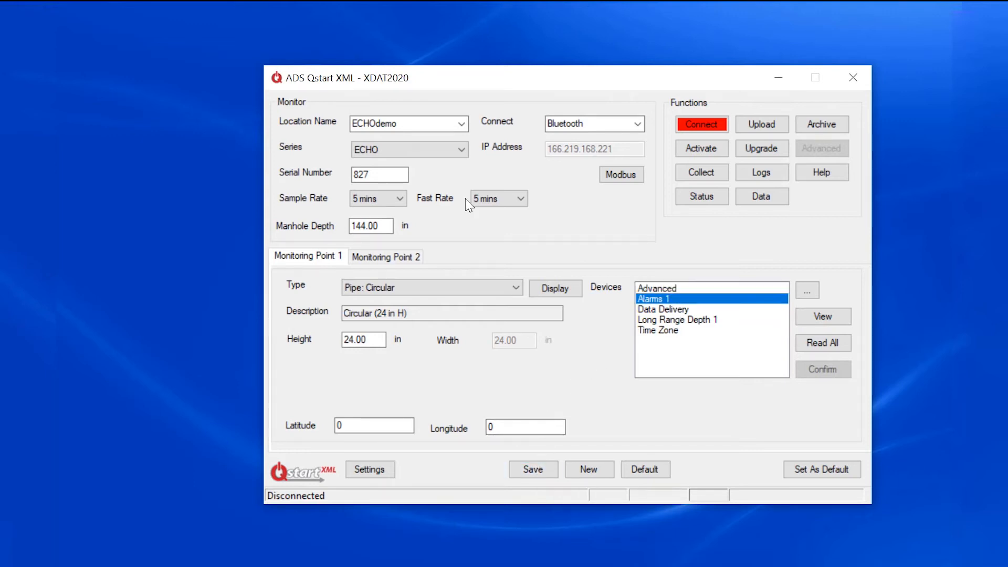
pyautogui.click(823, 317)
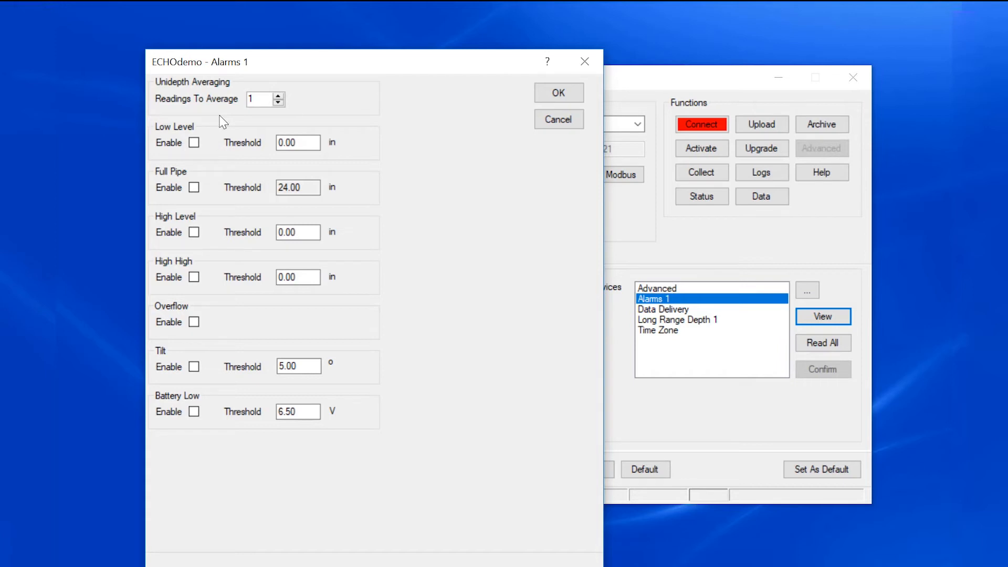
pyautogui.click(192, 190)
pyautogui.click(194, 233)
pyautogui.click(302, 231)
pyautogui.moveTo(301, 231); pyautogui.dragTo(267, 230)
# Enable the Overflow and Tilt alarms, toggle the Battery Low alarm twice, and accept the alarm settings
pyautogui.click(193, 322)
pyautogui.click(194, 366)
pyautogui.click(194, 412)
pyautogui.click(194, 411)
pyautogui.click(558, 93)
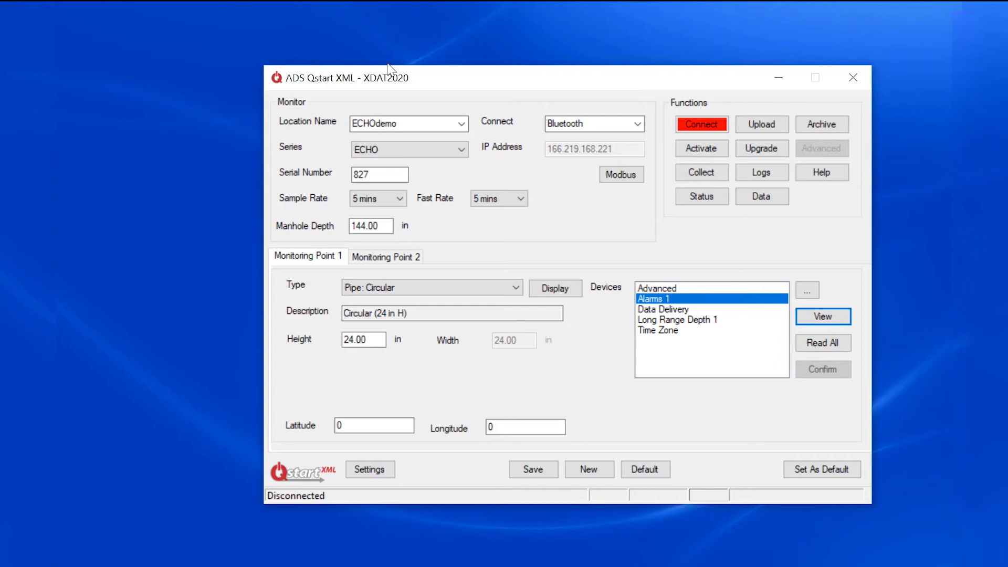
# Paste the PRISM server address into the Data Delivery settings and set the normal delivery rate to 12 hr
pyautogui.click(683, 309)
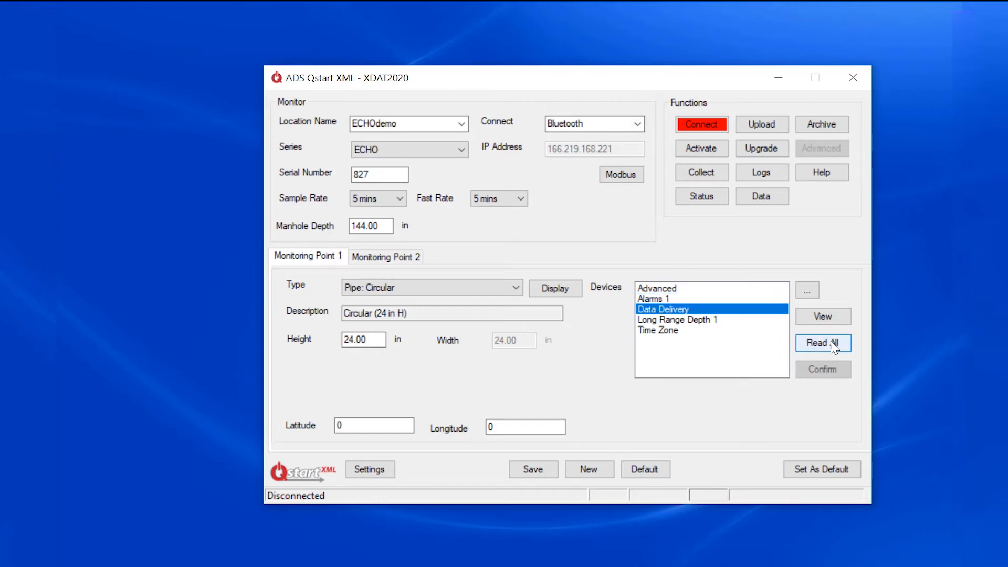
pyautogui.click(804, 316)
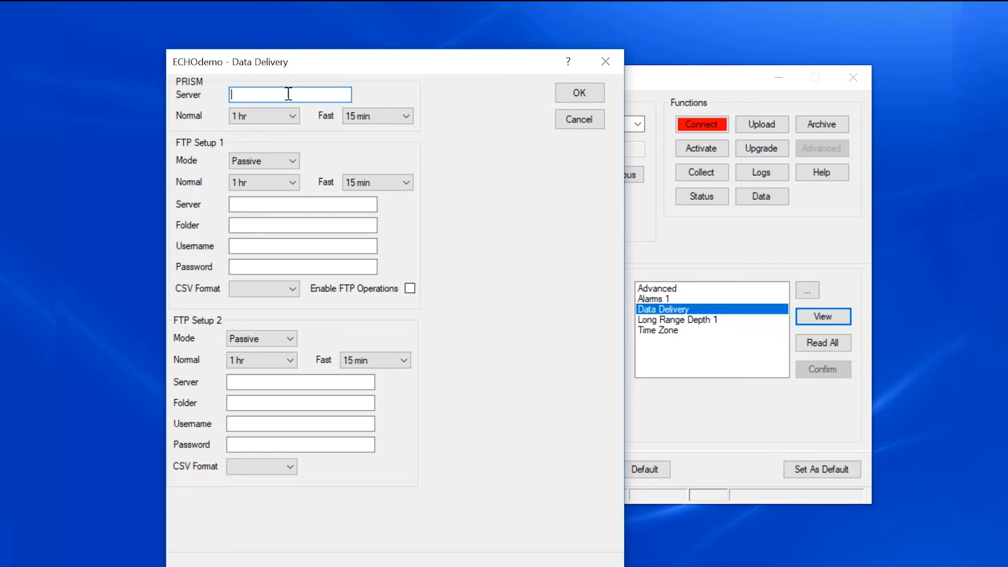
pyautogui.hotkey('ctrl', 'v')
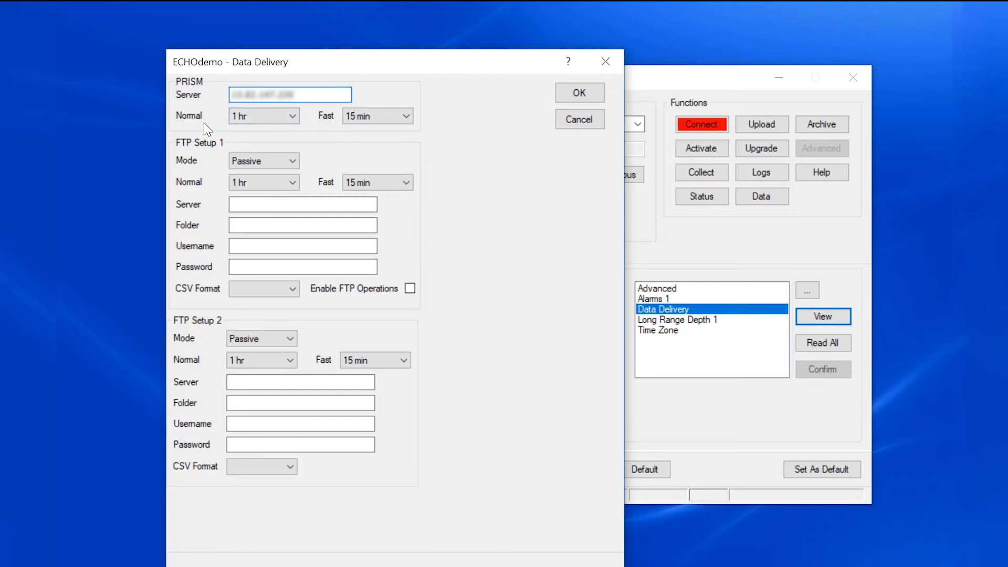
pyautogui.click(293, 118)
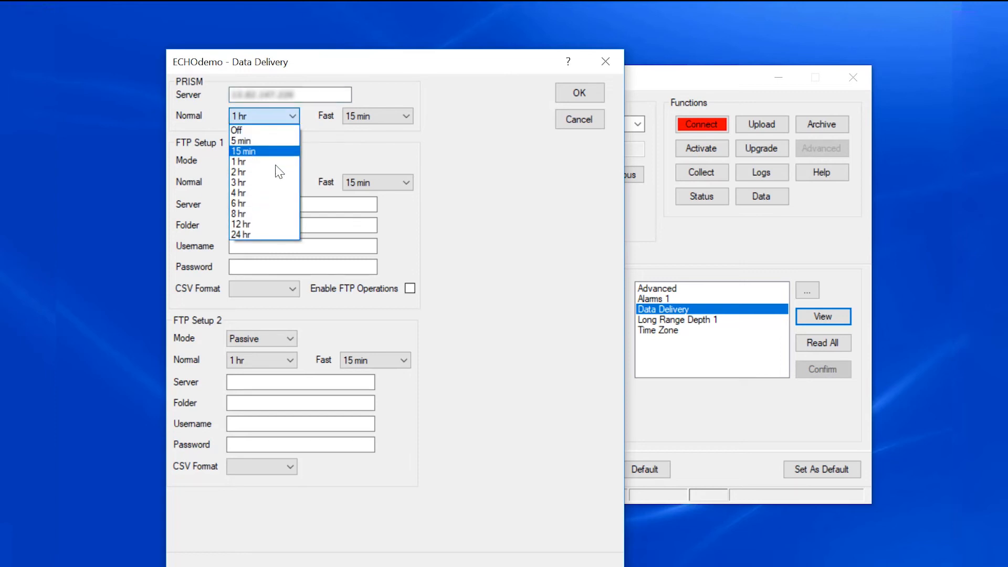
pyautogui.click(248, 225)
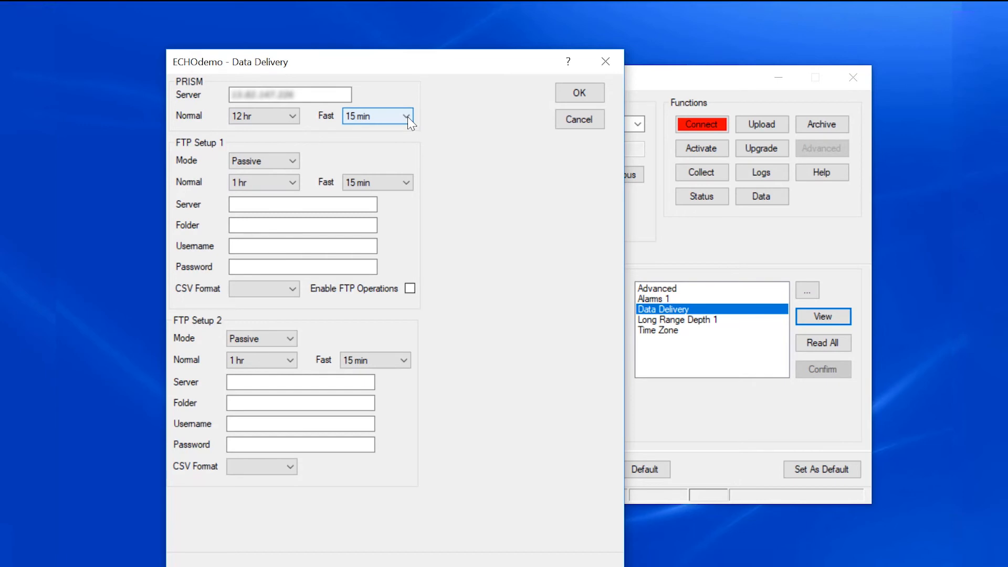
pyautogui.click(579, 93)
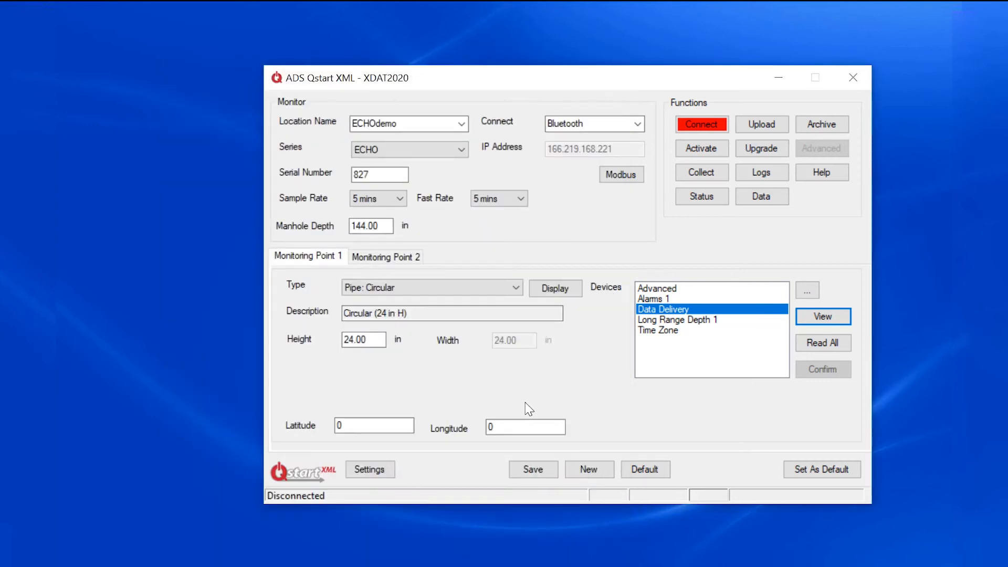
# Save the ECHOdemo location configuration and make it the default location
pyautogui.click(533, 470)
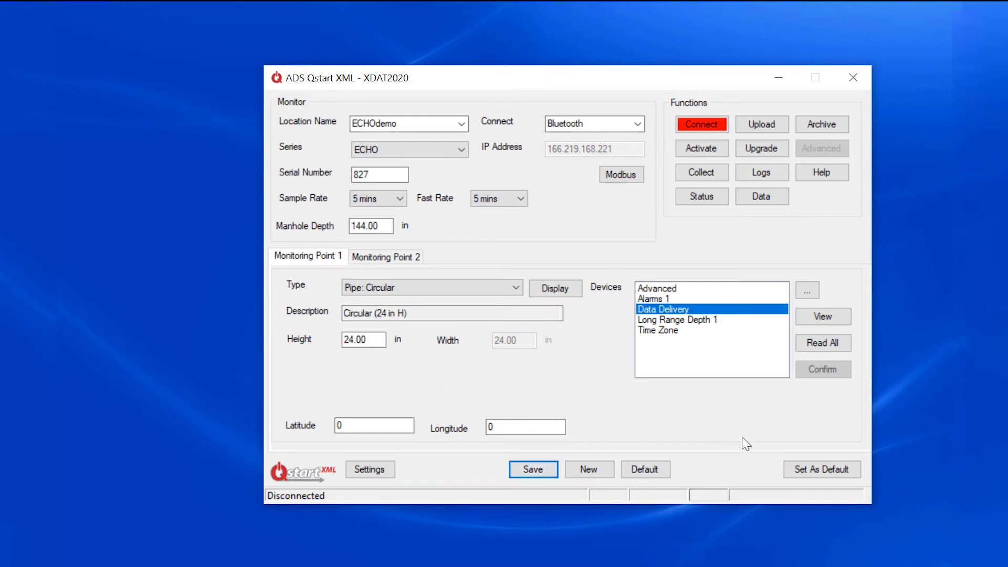
pyautogui.click(847, 474)
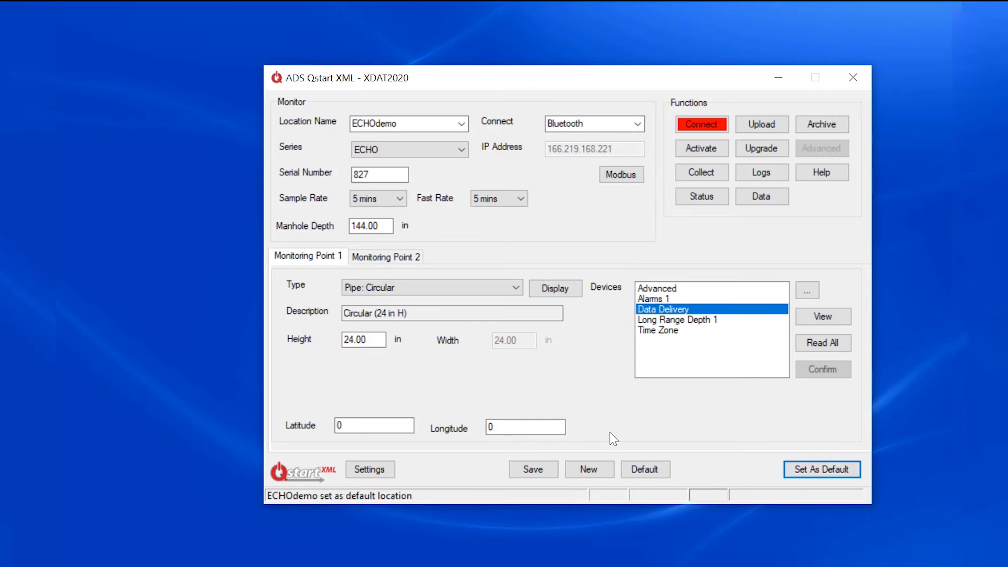
pyautogui.click(589, 470)
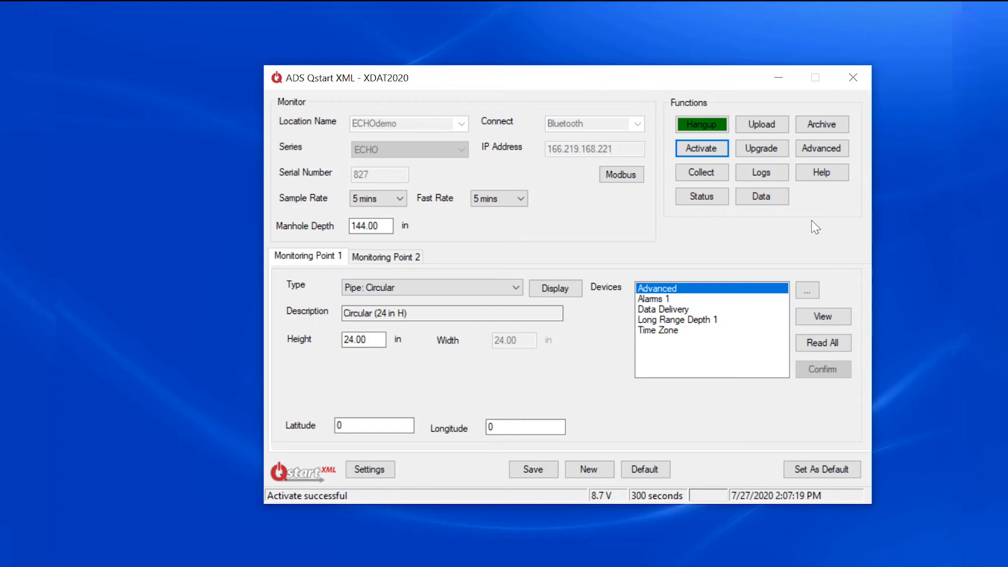
# Set the accelerometer reference in the Advanced device's diagnostic settings and accept them
pyautogui.click(823, 316)
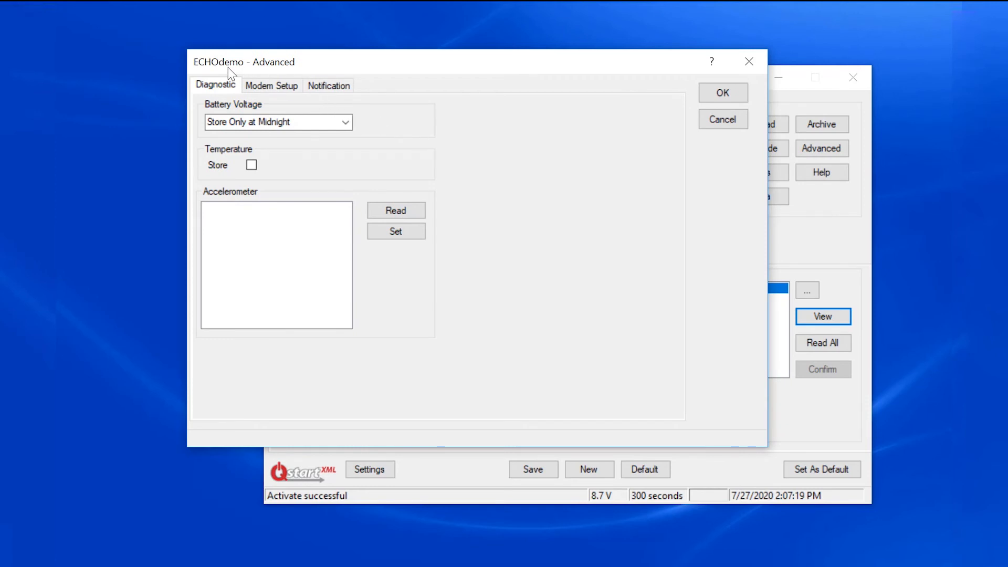
pyautogui.click(391, 231)
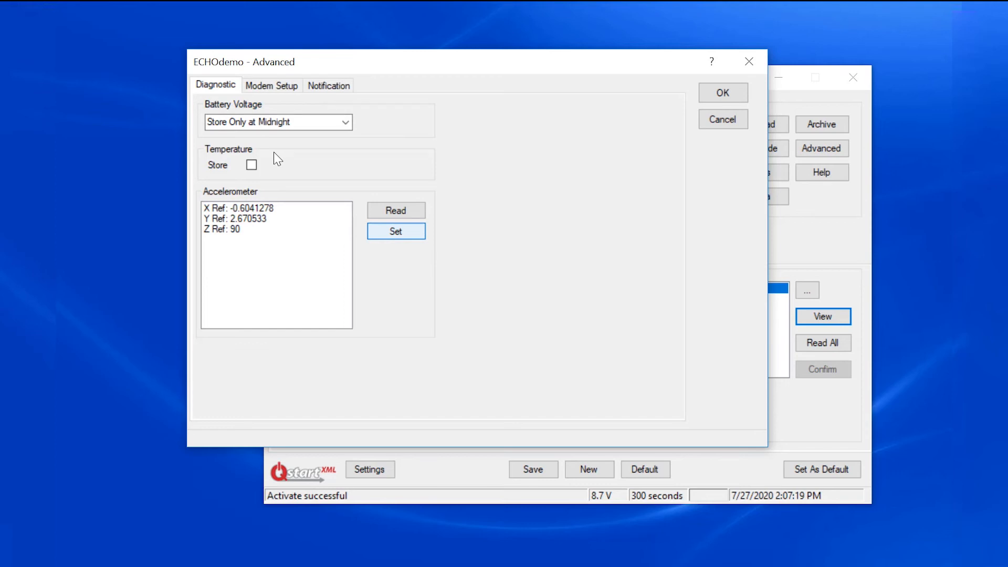
pyautogui.click(717, 94)
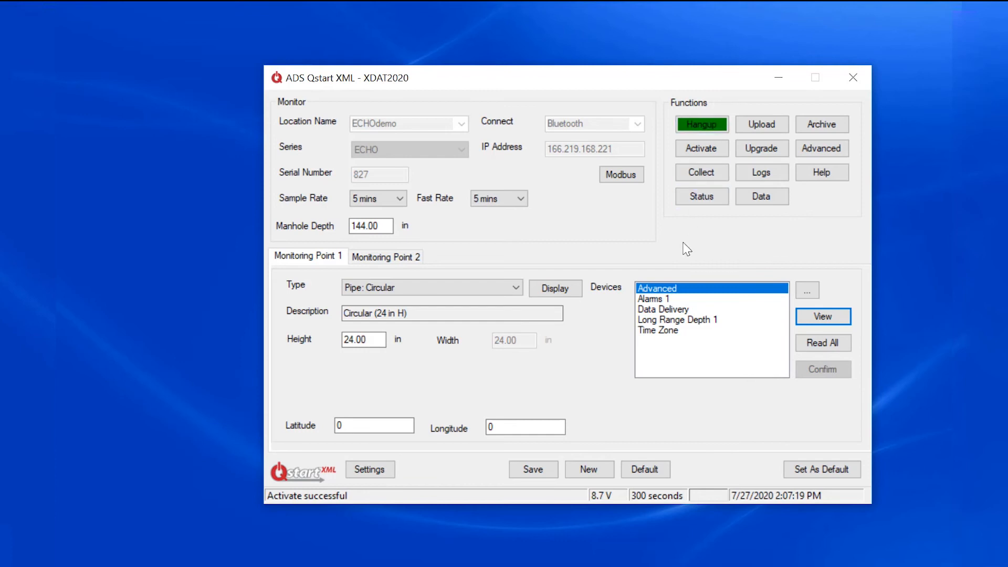
# Take a reading from the Long Range Depth 1 device to check the depth sensor
pyautogui.click(647, 320)
pyautogui.click(823, 316)
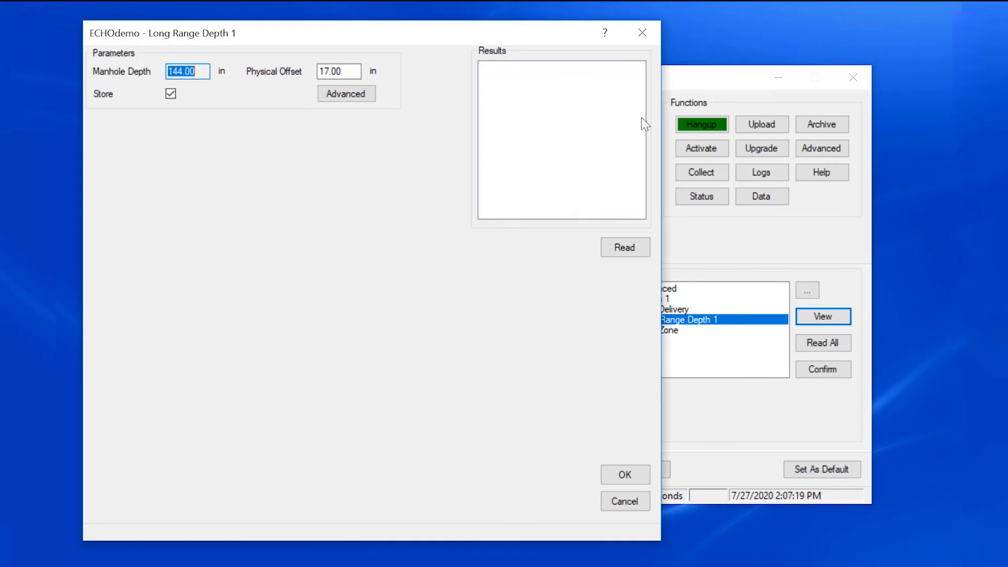
pyautogui.click(624, 248)
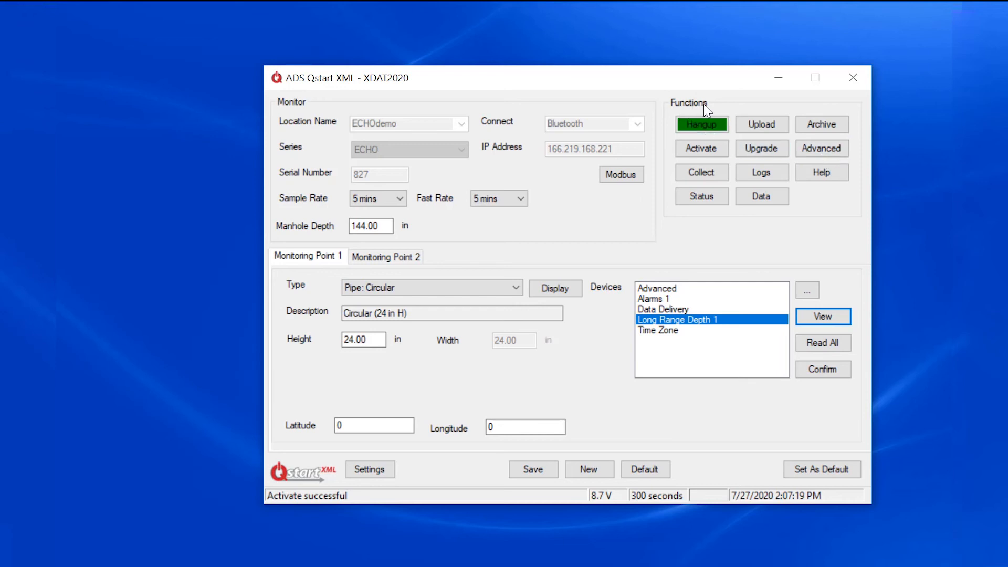
# Update the modem power configuration with Always Off mode for every day, and close the advanced functions
pyautogui.click(830, 148)
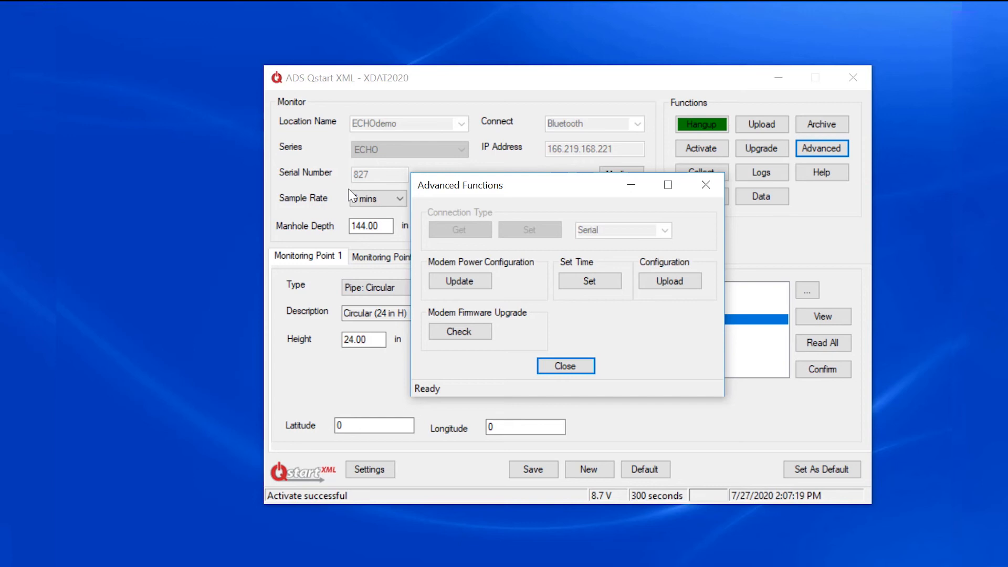
pyautogui.click(481, 283)
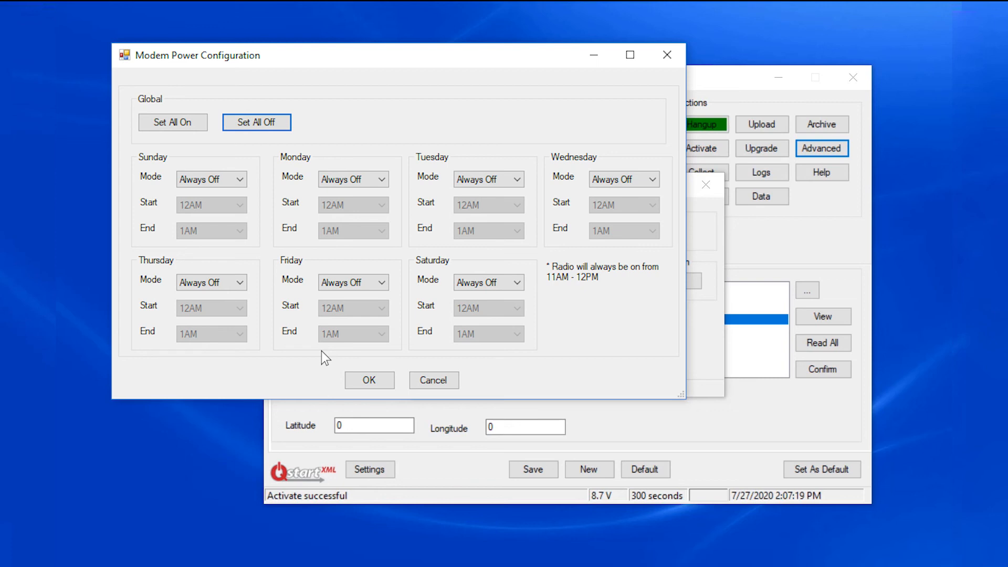
pyautogui.click(357, 381)
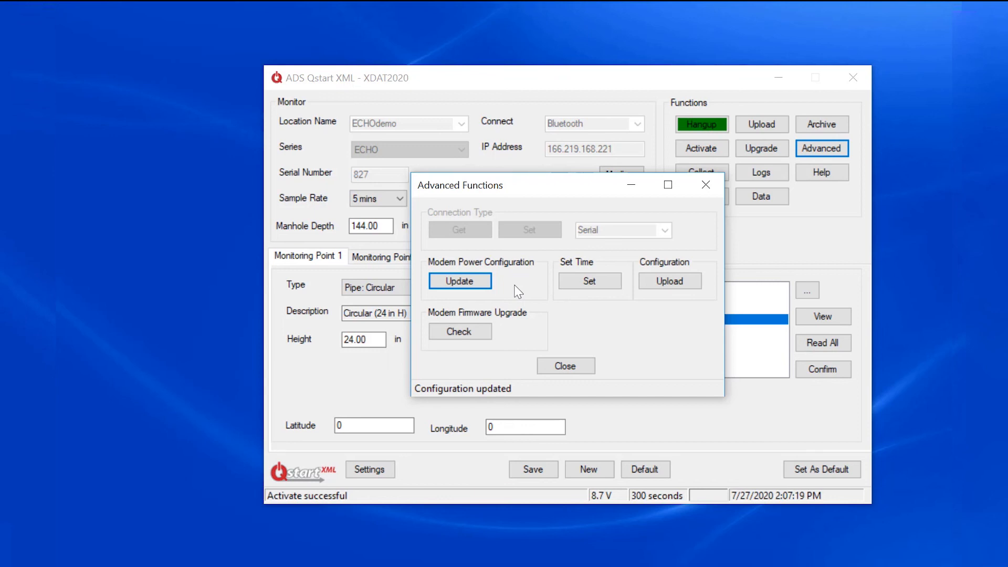
pyautogui.click(578, 369)
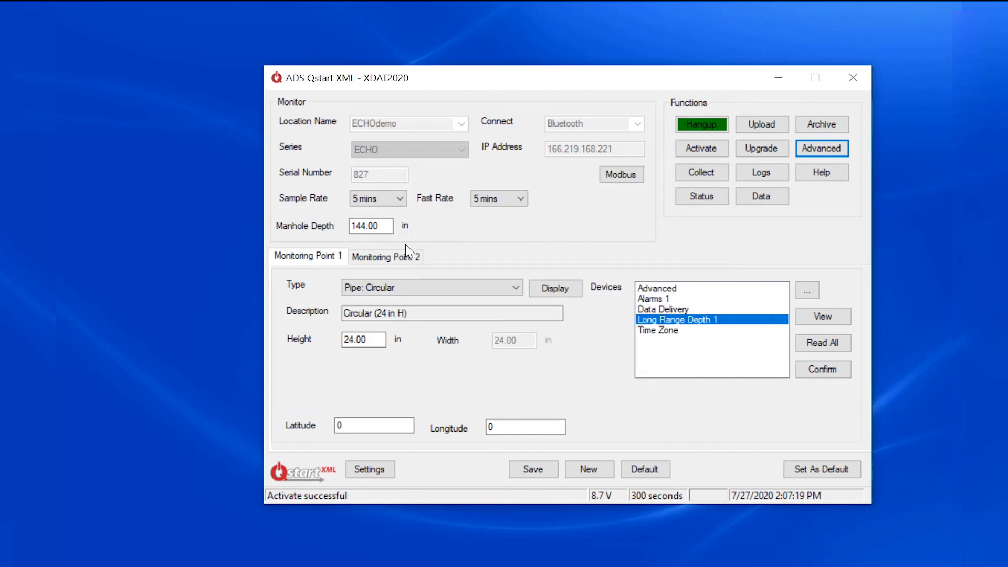
# Hang up the Bluetooth connection to the monitor and change the connection type to Wireless
pyautogui.click(704, 128)
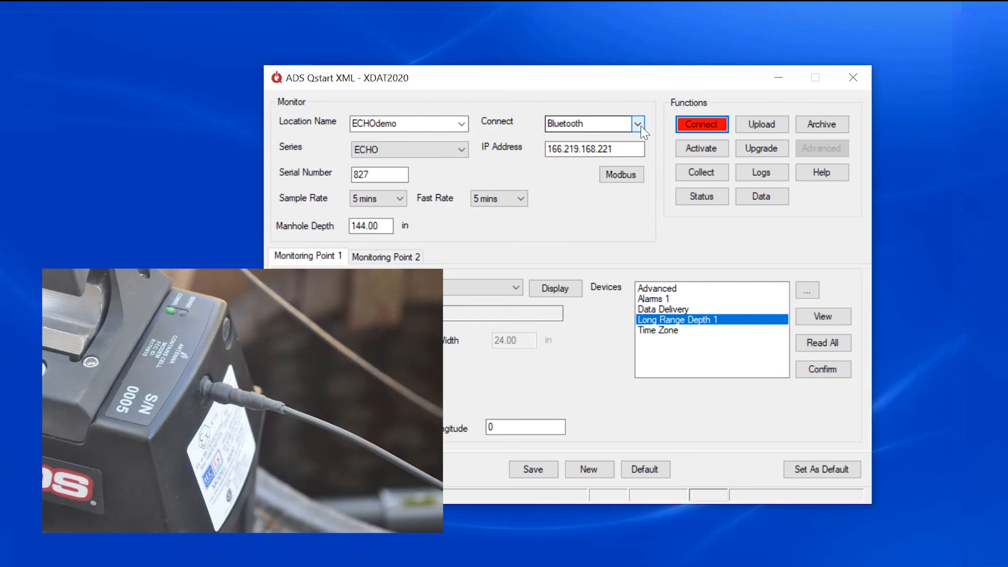
pyautogui.click(638, 125)
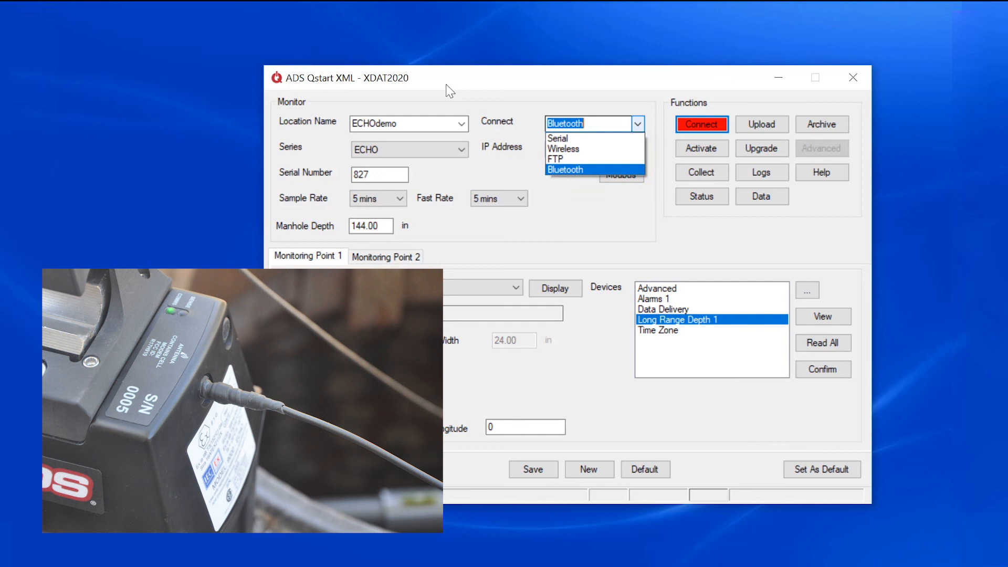
pyautogui.click(619, 149)
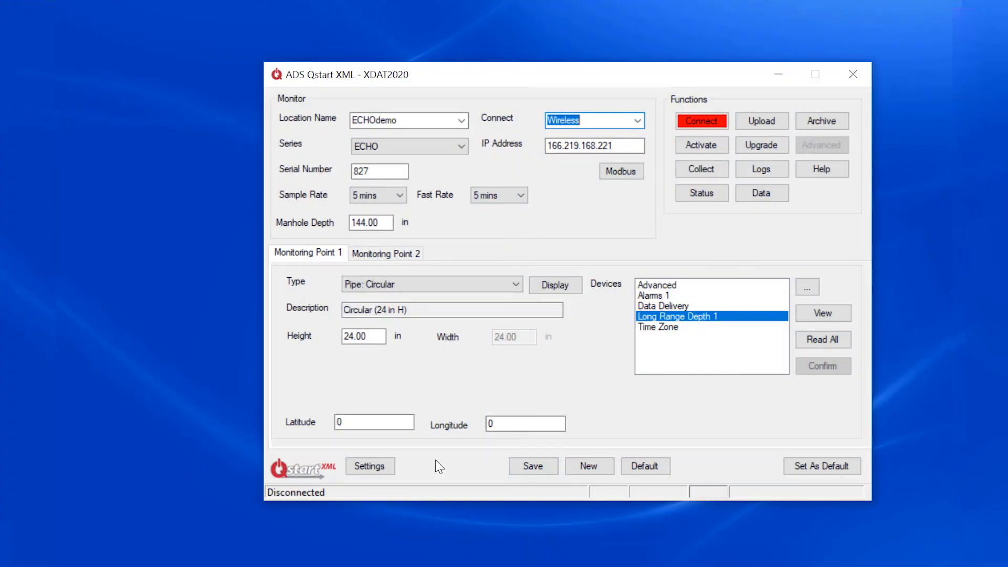
# Check the ECHOdemo monitor's status report over the wireless connection and close the report
pyautogui.click(698, 189)
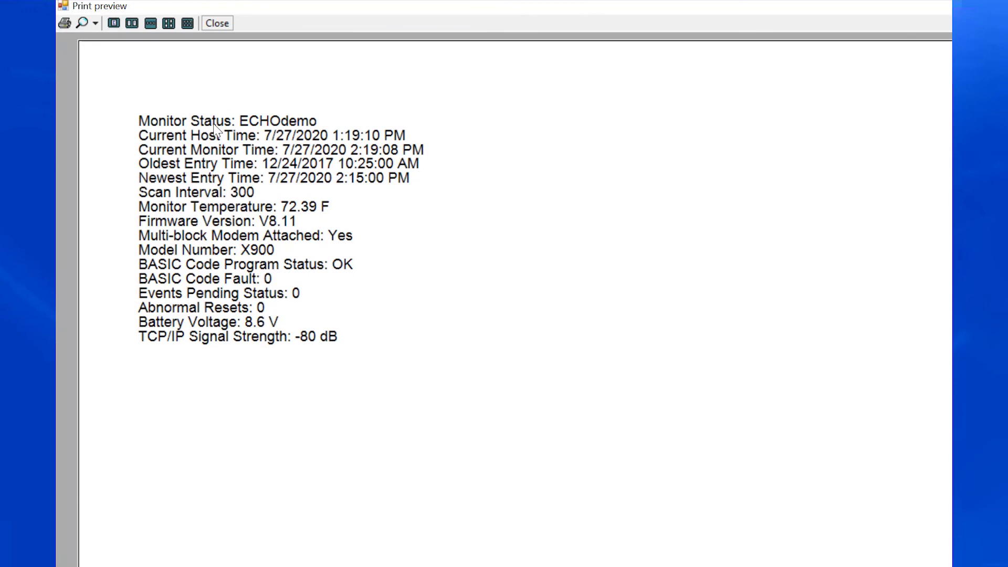
pyautogui.click(217, 23)
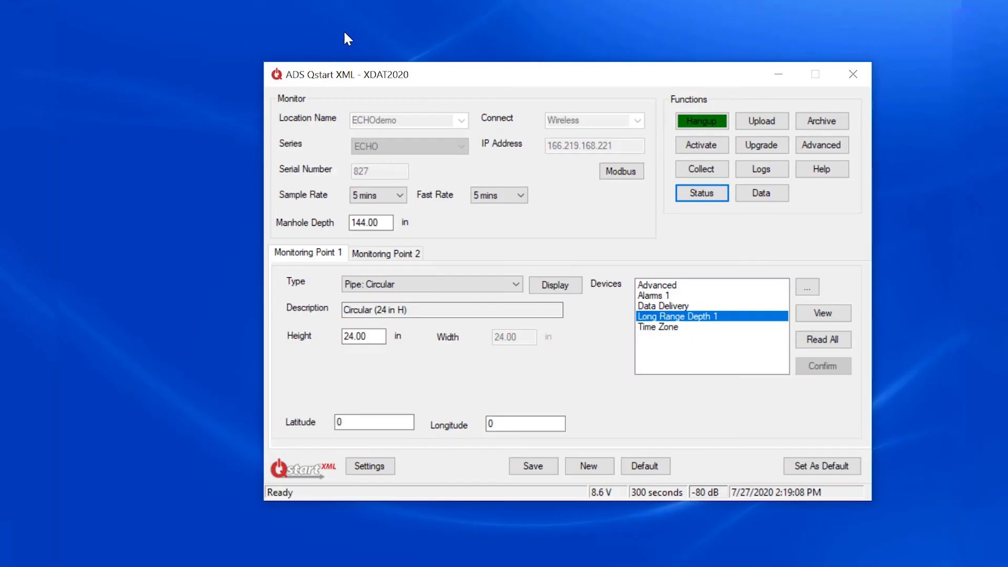